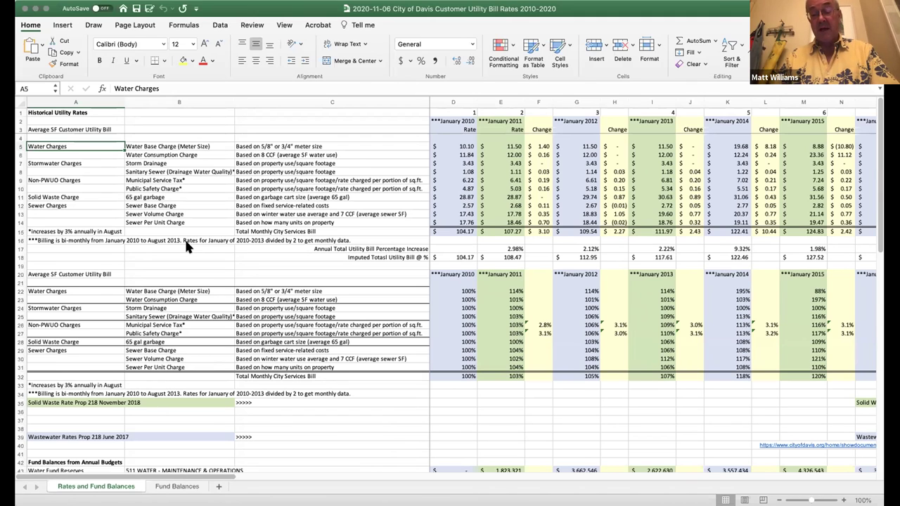
# Look through the fund balances and interfund loan links below the rate tables, down to the Resolution No. 17-067 minutes in C62.
pyautogui.click(299, 411)
pyautogui.press('Down')
pyautogui.press('Down')
pyautogui.press('Down')
pyautogui.press('Down')
pyautogui.press('Down')
pyautogui.press('Down')
pyautogui.press('Down')
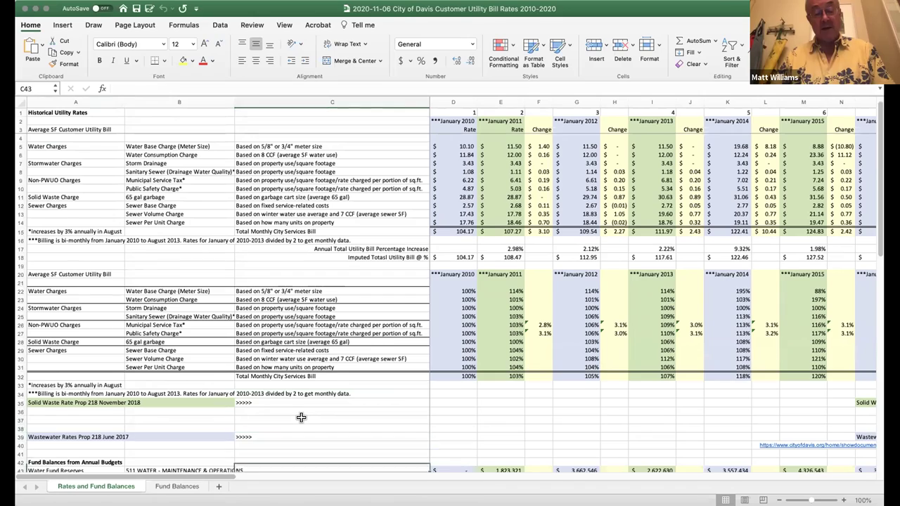
pyautogui.press('Down')
pyautogui.press('Down')
pyautogui.press('Down')
pyautogui.press('Down')
pyautogui.press('Down')
pyautogui.press('Down')
pyautogui.press('Down')
pyautogui.press('Down')
pyautogui.press('Down')
pyautogui.press('Down')
pyautogui.press('Down')
pyautogui.press('Down')
pyautogui.press('Down')
pyautogui.press('Down')
pyautogui.press('Down')
pyautogui.press('Down')
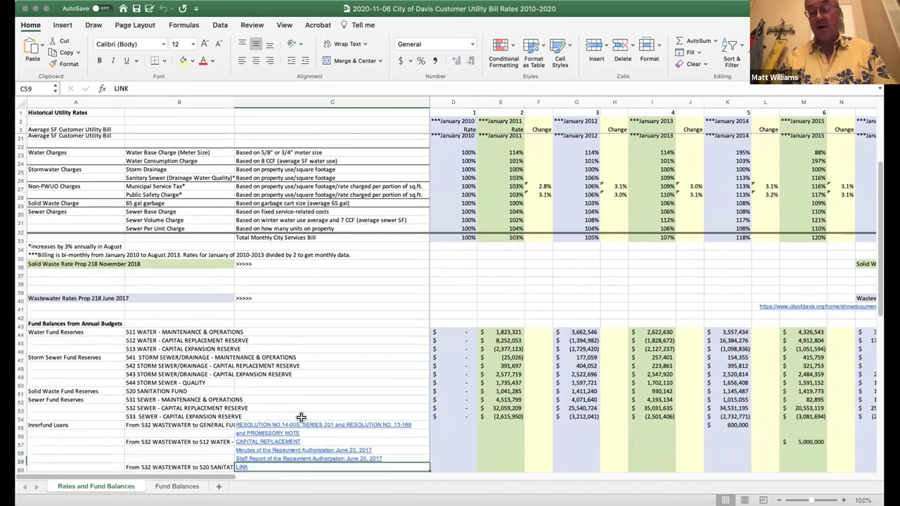
pyautogui.press('Down')
pyautogui.press('Down')
pyautogui.press('Down')
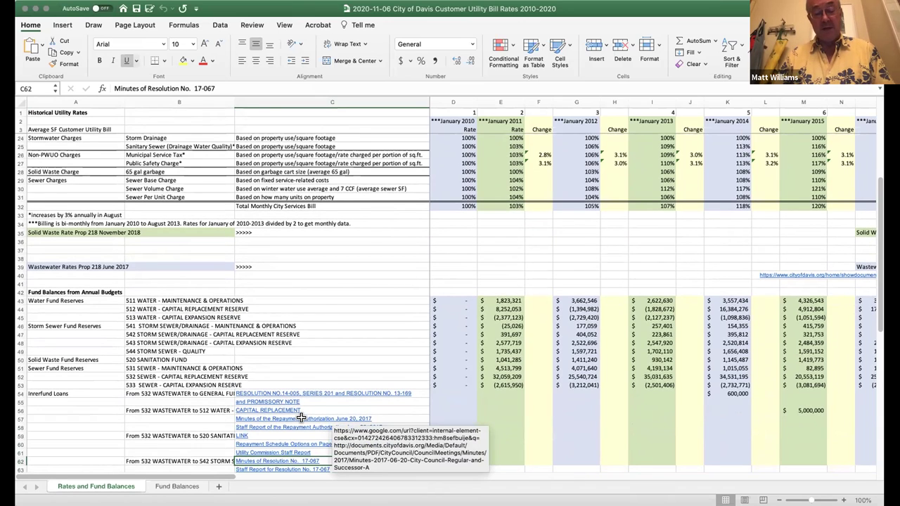
# Review the yearly columns along row 42 out to the January 2023 target, returning to January 2020 in W42.
pyautogui.scroll(7, 301, 418)
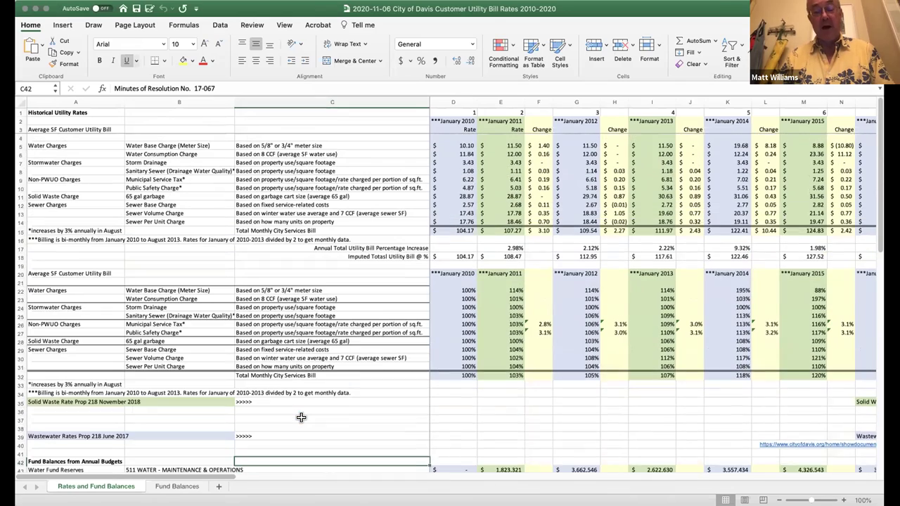
pyautogui.press('Right')
pyautogui.press('Right')
pyautogui.press('Right')
pyautogui.press('Right')
pyautogui.press('Right')
pyautogui.press('Right')
pyautogui.press('Right')
pyautogui.press('Right')
pyautogui.press('Right')
pyautogui.press('Right')
pyautogui.press('Right')
pyautogui.press('Right')
pyautogui.press('Right')
pyautogui.press('Right')
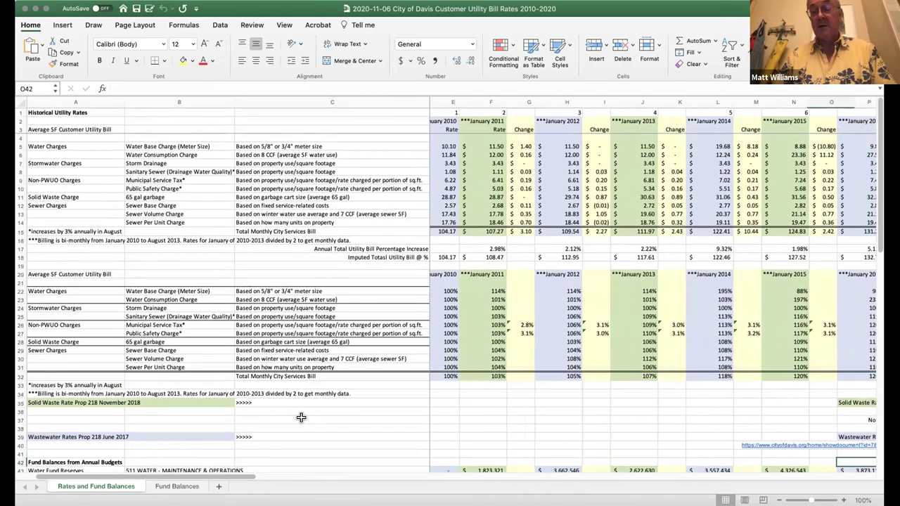
pyautogui.press('Right')
pyautogui.press('Right')
pyautogui.press('Right')
pyautogui.press('Right')
pyautogui.press('Right')
pyautogui.press('Right')
pyautogui.press('Right')
pyautogui.press('Right')
pyautogui.press('Right')
pyautogui.press('Right')
pyautogui.press('Right')
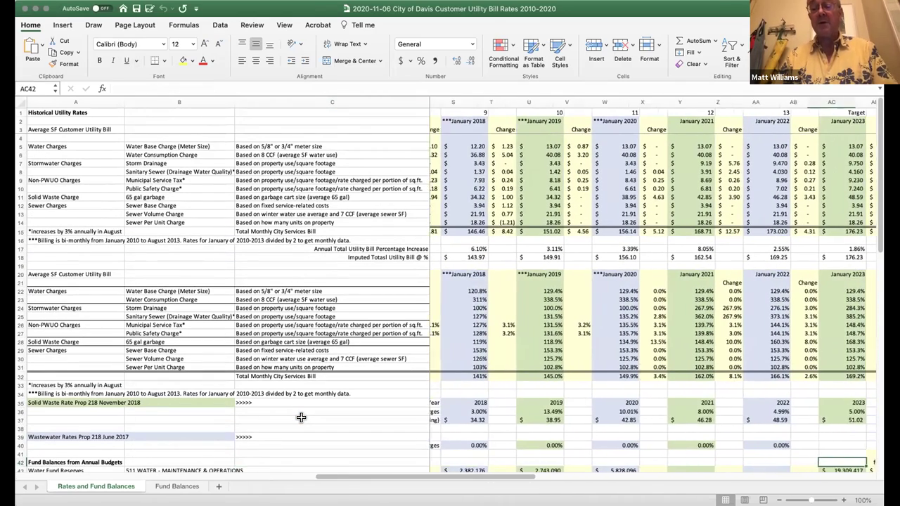
pyautogui.press('Left')
pyautogui.press('Left')
pyautogui.press('Left')
pyautogui.press('Left')
pyautogui.press('Left')
pyautogui.press('Left')
pyautogui.press('Left')
pyautogui.press('Left')
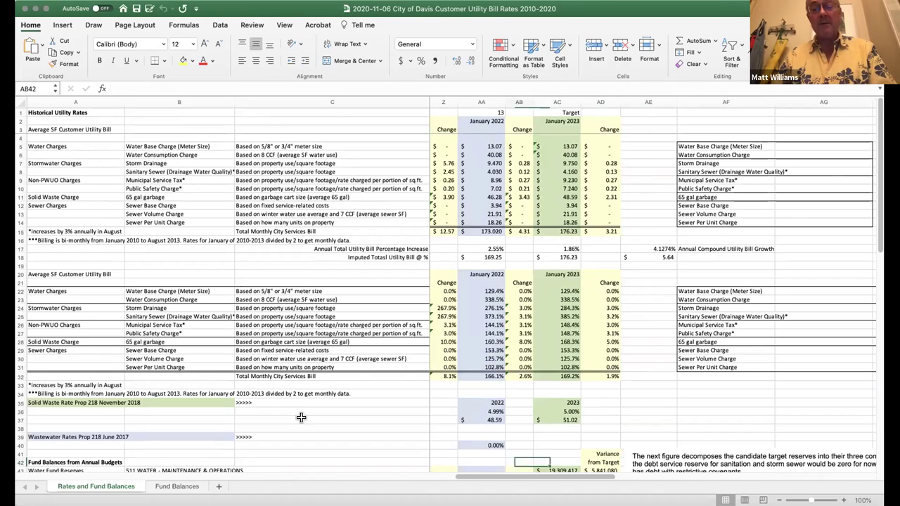
pyautogui.press('Left')
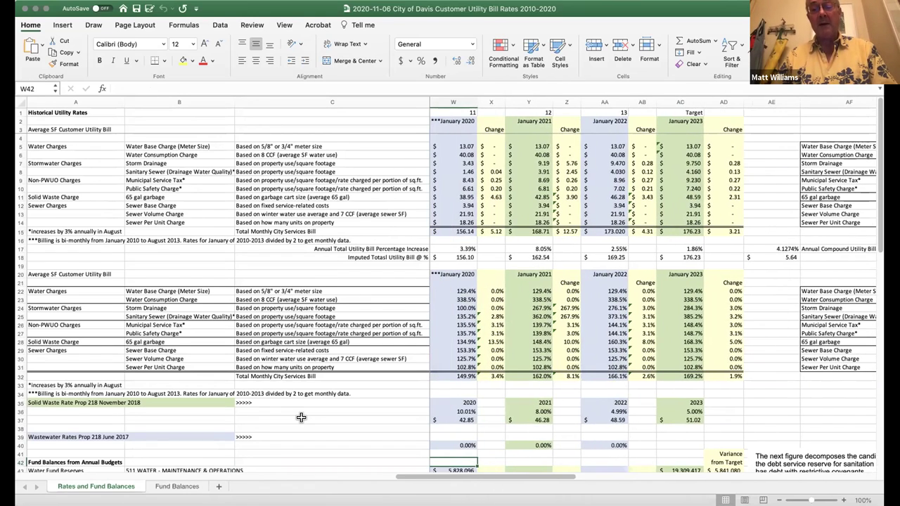
# Look over the January 2020 column from the fund balances up through the solid waste rates and utility charges to W1.
pyautogui.press('Down')
pyautogui.press('Up')
pyautogui.press('Up')
pyautogui.press('Up')
pyautogui.press('Up')
pyautogui.press('Up')
pyautogui.press('Up')
pyautogui.press('Up')
pyautogui.press('Up')
pyautogui.press('Up')
pyautogui.press('Up')
pyautogui.press('Up')
pyautogui.press('Up')
pyautogui.press('Up')
pyautogui.press('Up')
pyautogui.press('Up')
pyautogui.press('Up')
pyautogui.press('Up')
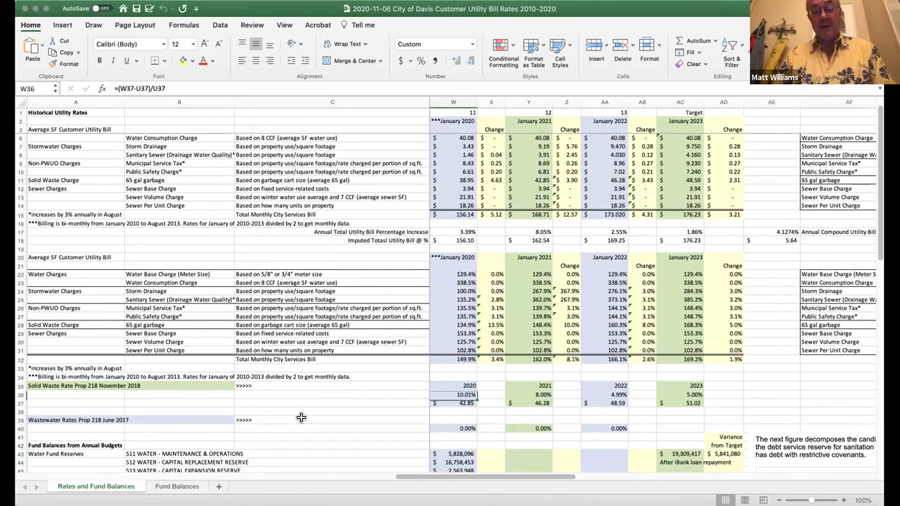
pyautogui.press('Up')
pyautogui.press('Up')
pyautogui.press('Up')
pyautogui.press('Up')
pyautogui.press('Up')
pyautogui.press('Up')
pyautogui.press('Up')
pyautogui.press('Up')
pyautogui.press('Up')
pyautogui.press('Up')
pyautogui.press('Up')
pyautogui.press('Up')
pyautogui.press('Up')
pyautogui.press('Up')
pyautogui.press('Up')
pyautogui.press('Up')
pyautogui.press('Up')
pyautogui.press('Up')
pyautogui.press('Up')
pyautogui.press('Up')
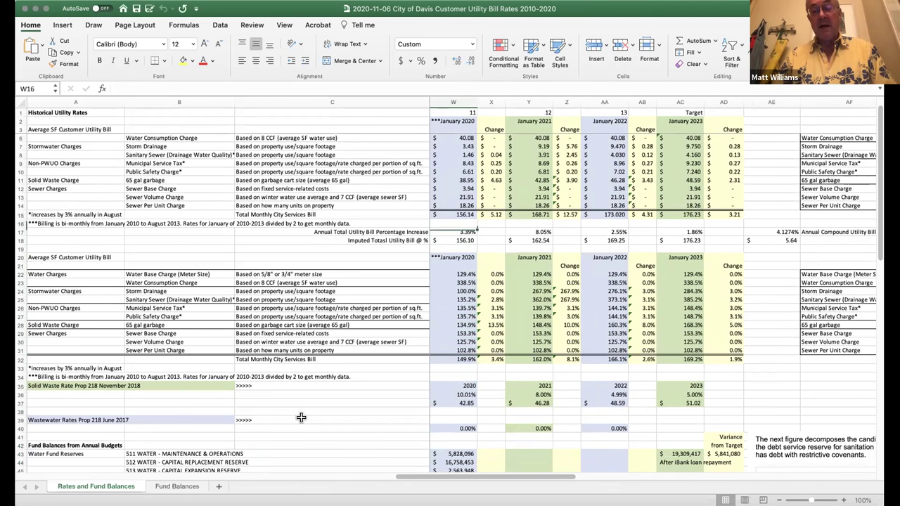
pyautogui.press('Up')
pyautogui.press('Up')
pyautogui.press('Up')
pyautogui.press('Up')
pyautogui.press('Up')
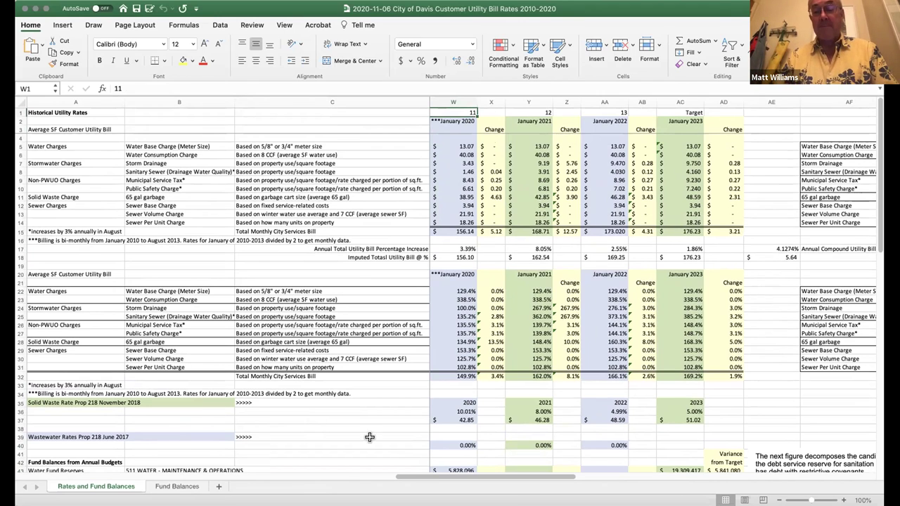
# Highlight the January 2021 stormwater charges in Y7:Y8, followed by the sewer charges in Y12:Y14.
pyautogui.click(543, 164)
pyautogui.moveTo(543, 164)
pyautogui.mouseDown()
pyautogui.moveTo(541, 181)
pyautogui.moveTo(537, 167)
pyautogui.mouseUp()
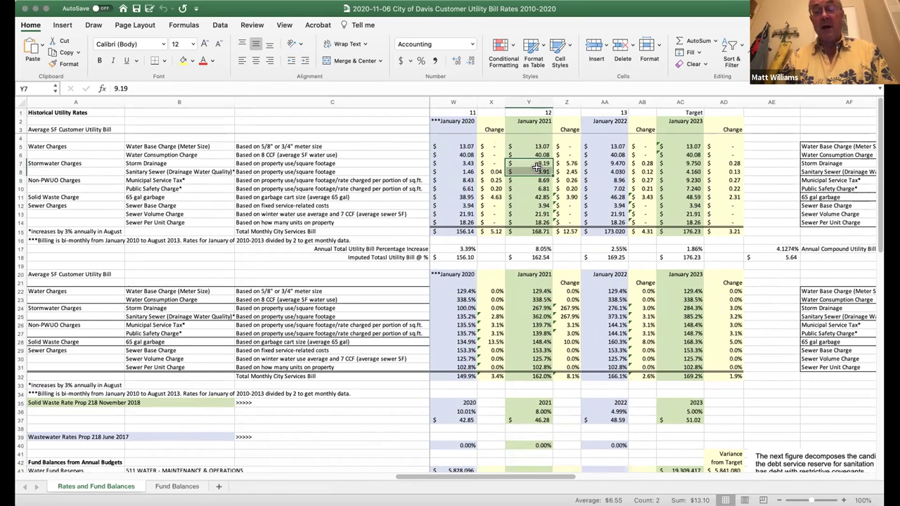
pyautogui.click(538, 206)
pyautogui.moveTo(538, 206); pyautogui.dragTo(539, 219)
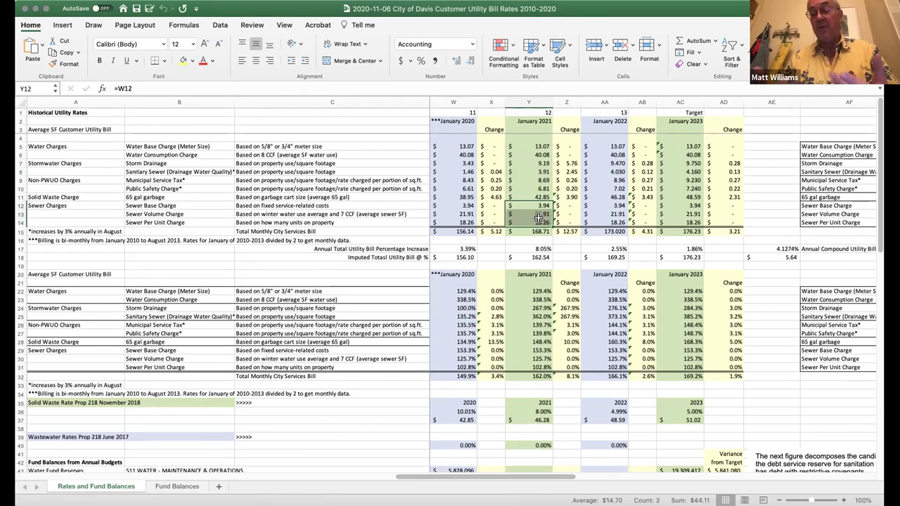
# Examine the annual utility bill percentage increases along row 17, out to the compound growth label in AF17 and back to T17.
pyautogui.press('Down')
pyautogui.press('Down')
pyautogui.press('Down')
pyautogui.press('Down')
pyautogui.press('Down')
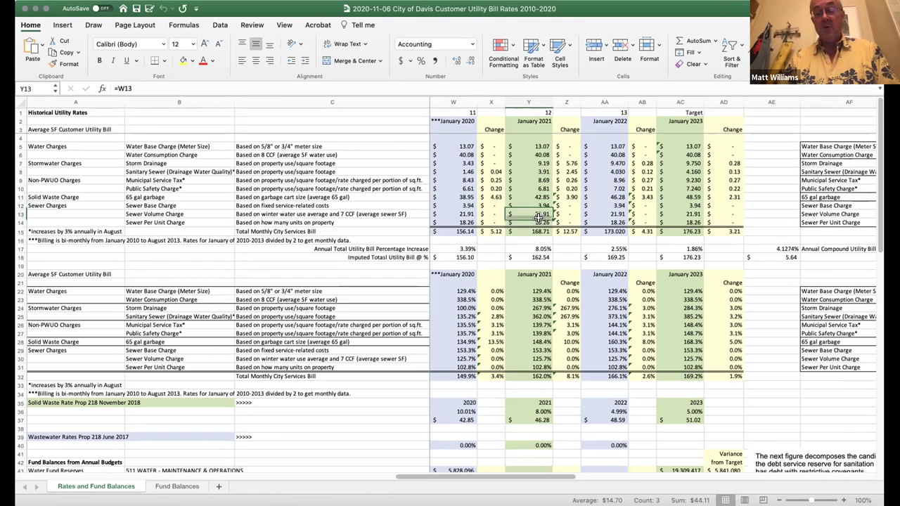
pyautogui.press('Right')
pyautogui.press('Right')
pyautogui.press('Right')
pyautogui.press('Right')
pyautogui.press('Right')
pyautogui.press('Right')
pyautogui.press('Right')
pyautogui.press('Right')
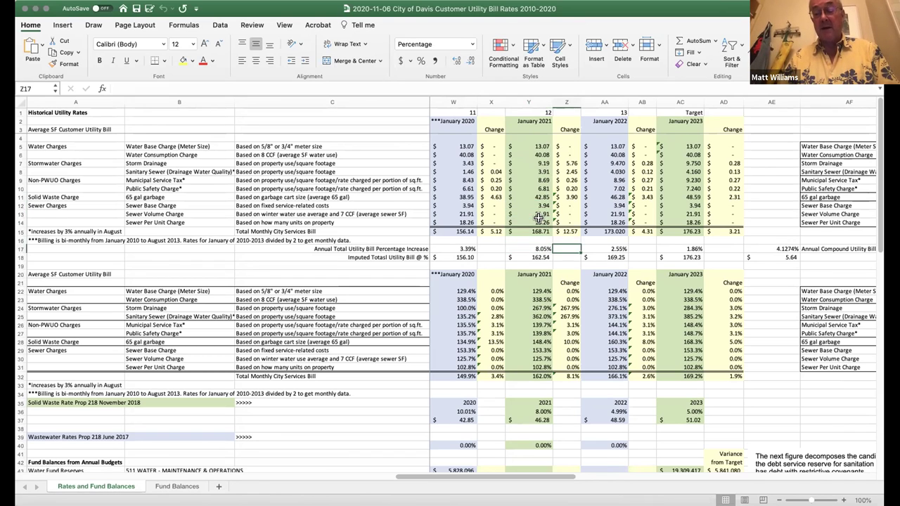
pyautogui.press('Left')
pyautogui.press('Left')
pyautogui.press('Left')
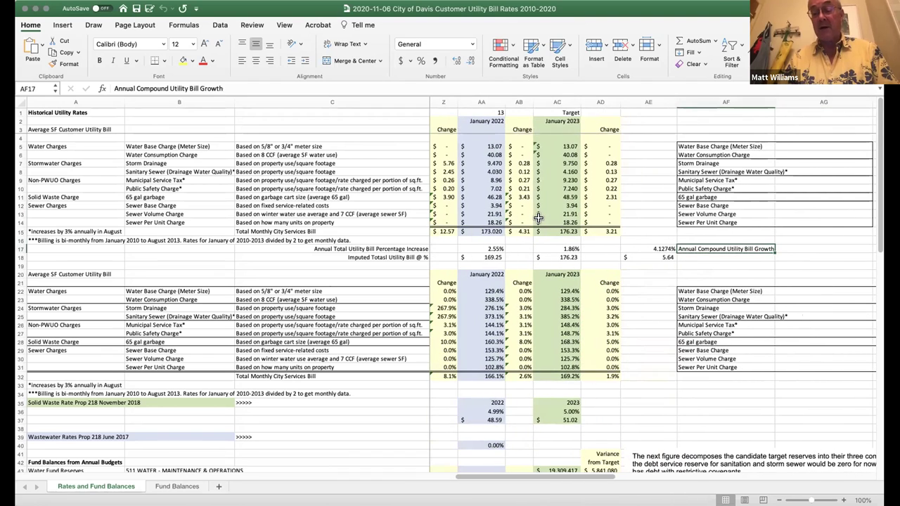
pyautogui.press('Left')
pyautogui.press('Left')
pyautogui.press('Left')
pyautogui.press('Left')
pyautogui.press('Left')
pyautogui.press('Left')
pyautogui.press('Left')
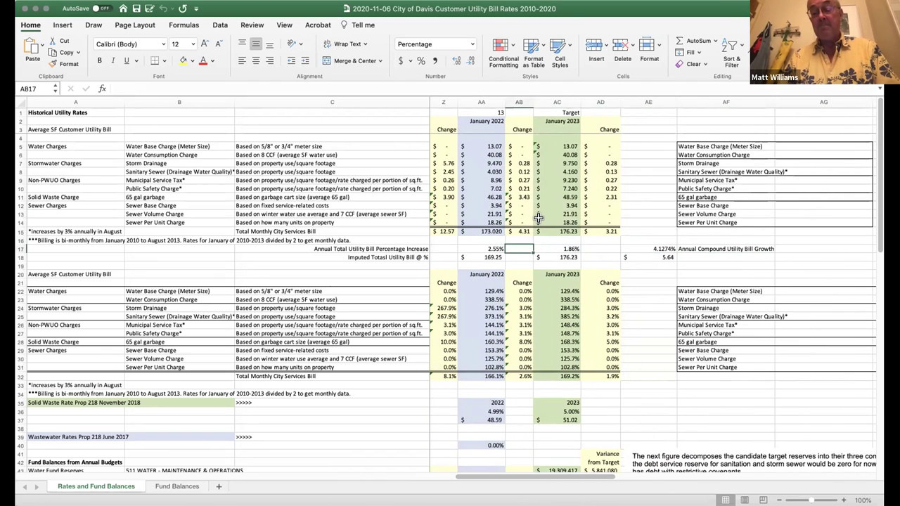
pyautogui.press('Left')
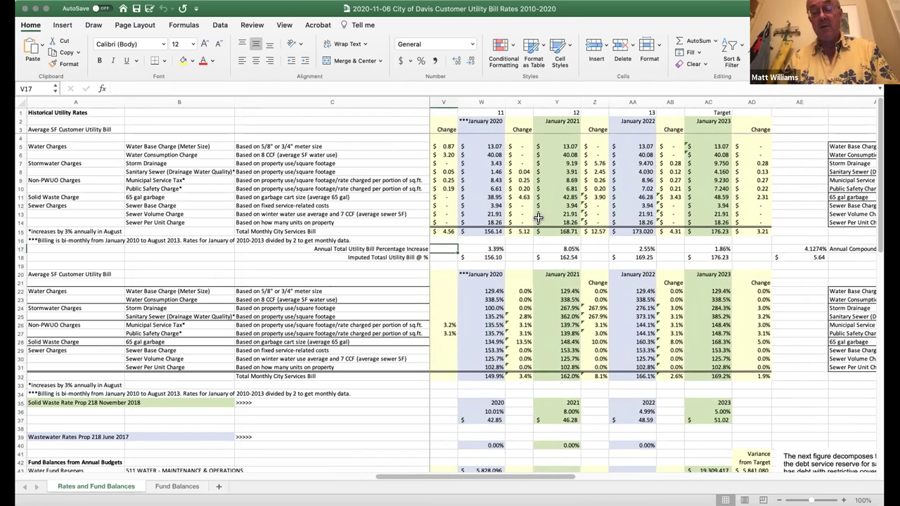
pyautogui.press('Left')
pyautogui.press('Left')
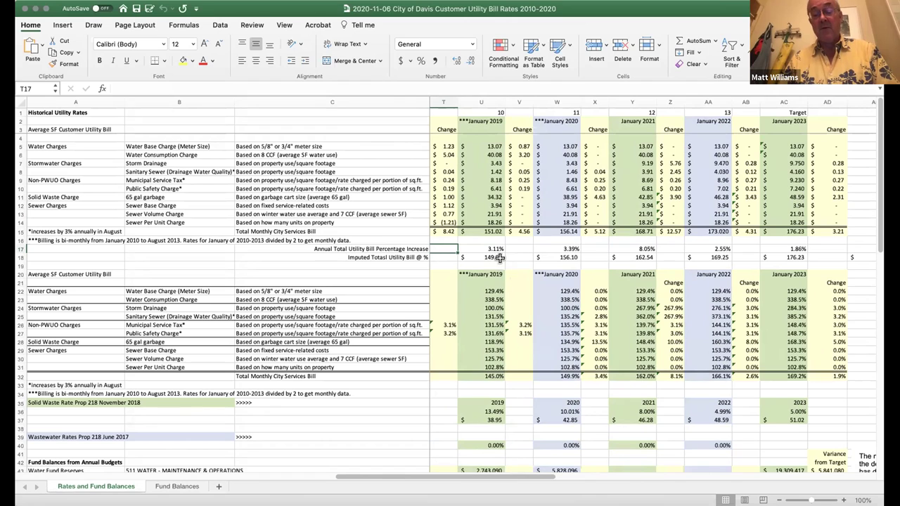
# Compare the total monthly city services bill with the imputed total bill for January 2020 and January 2021.
pyautogui.click(557, 258)
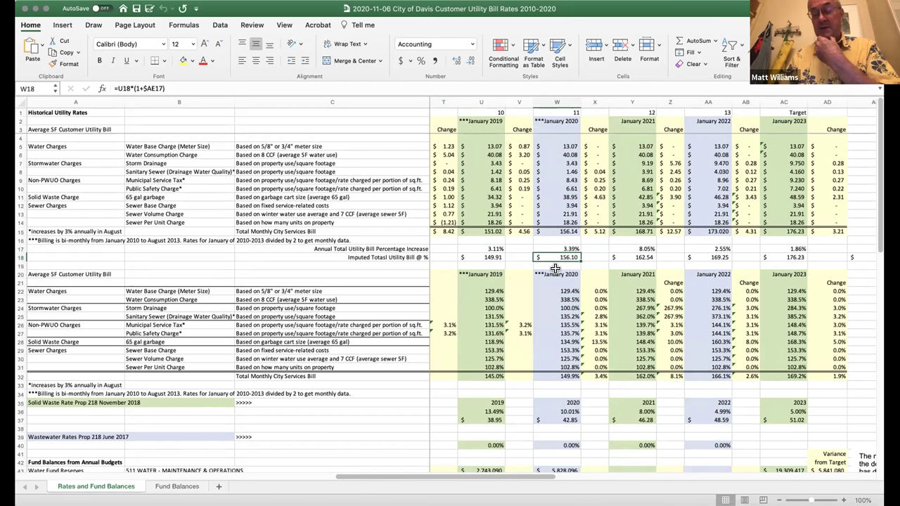
pyautogui.press('Up')
pyautogui.press('Up')
pyautogui.press('Up')
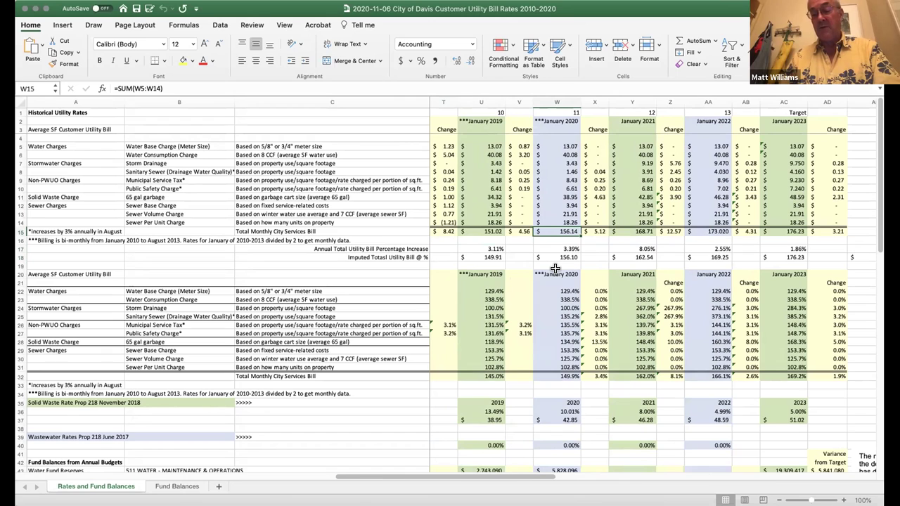
pyautogui.press('Right')
pyautogui.press('Right')
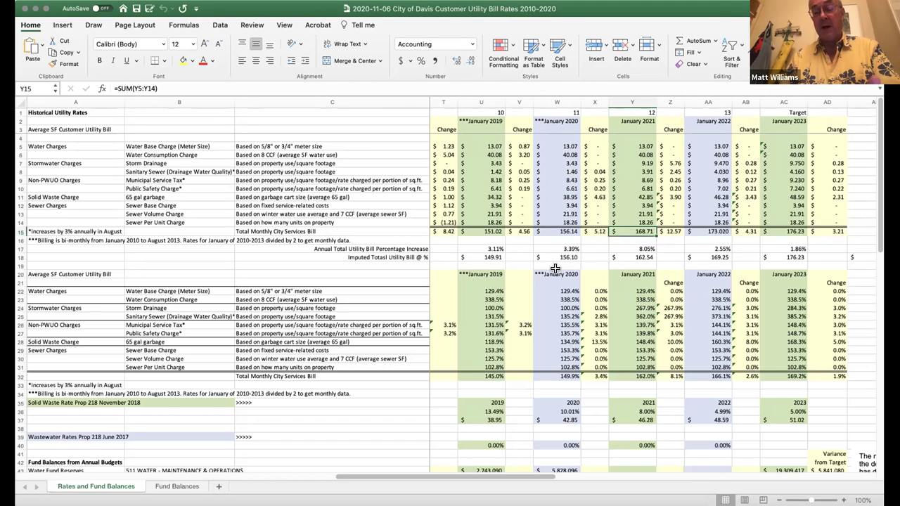
pyautogui.press('Down')
pyautogui.press('Down')
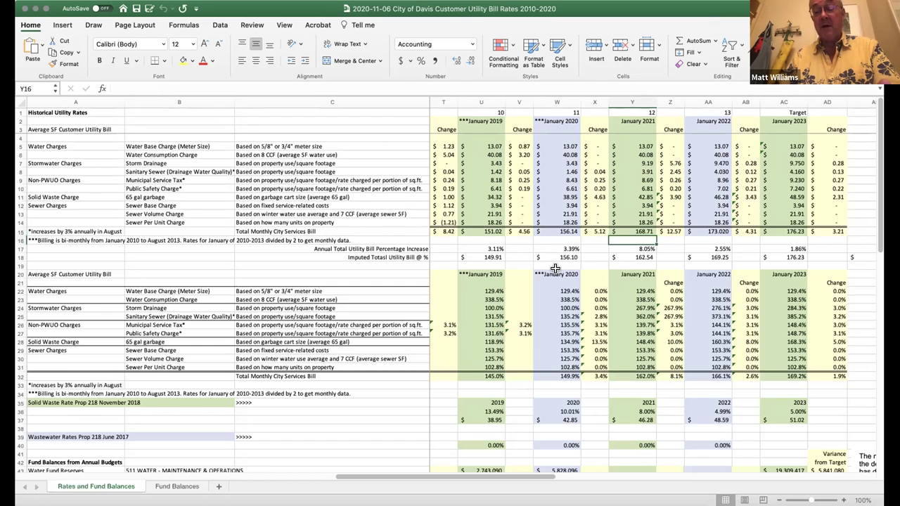
pyautogui.press('Down')
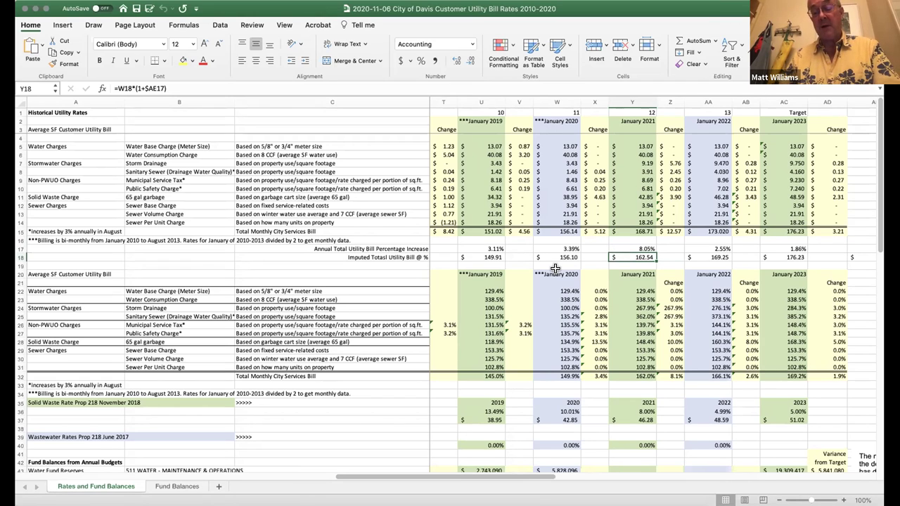
# Check the imputed total bills along row 18 for January 2022 and the January 2023 target, ending at AE18.
pyautogui.press('Right')
pyautogui.press('Right')
pyautogui.press('Right')
pyautogui.press('Right')
pyautogui.press('Right')
pyautogui.press('Left')
pyautogui.press('Left')
pyautogui.press('Left')
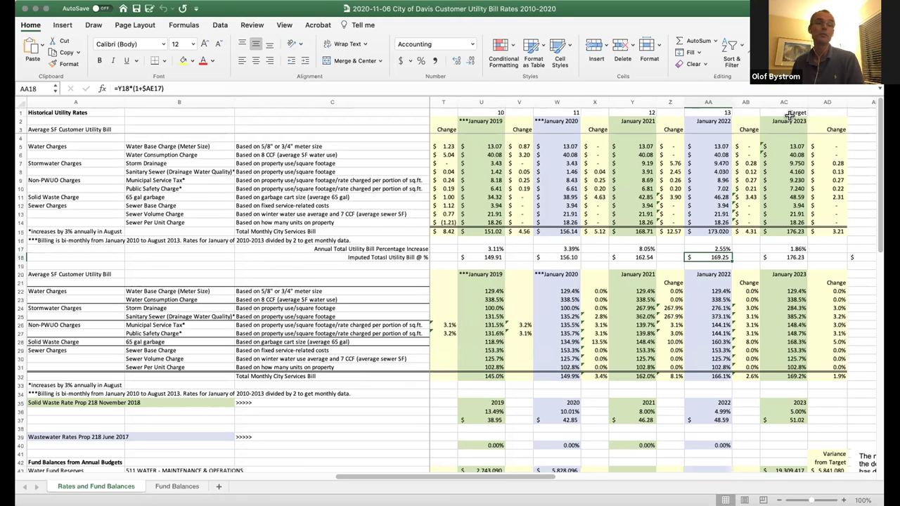
pyautogui.press('Right')
pyautogui.press('Right')
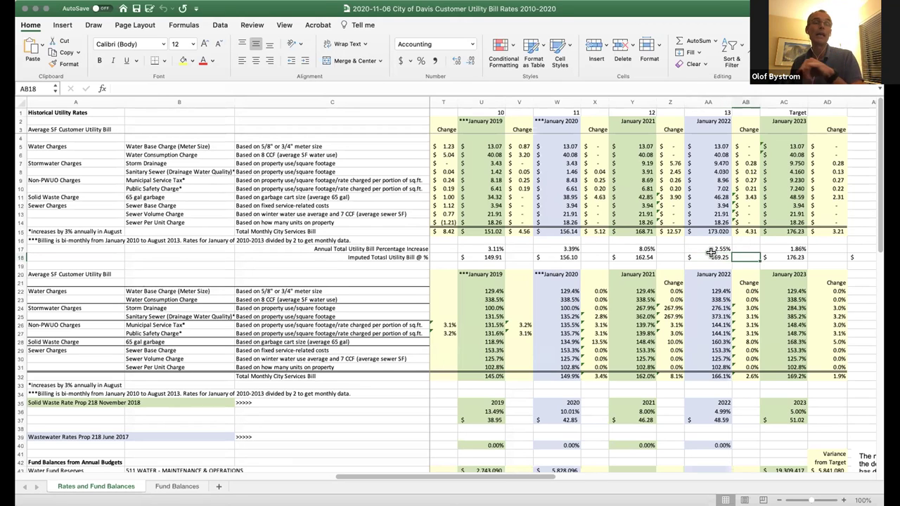
pyautogui.hscroll(2, 710, 253)
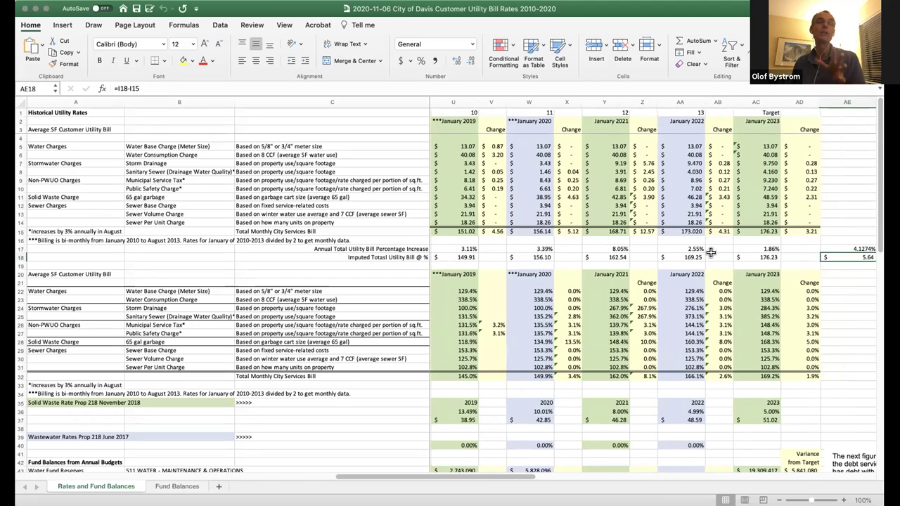